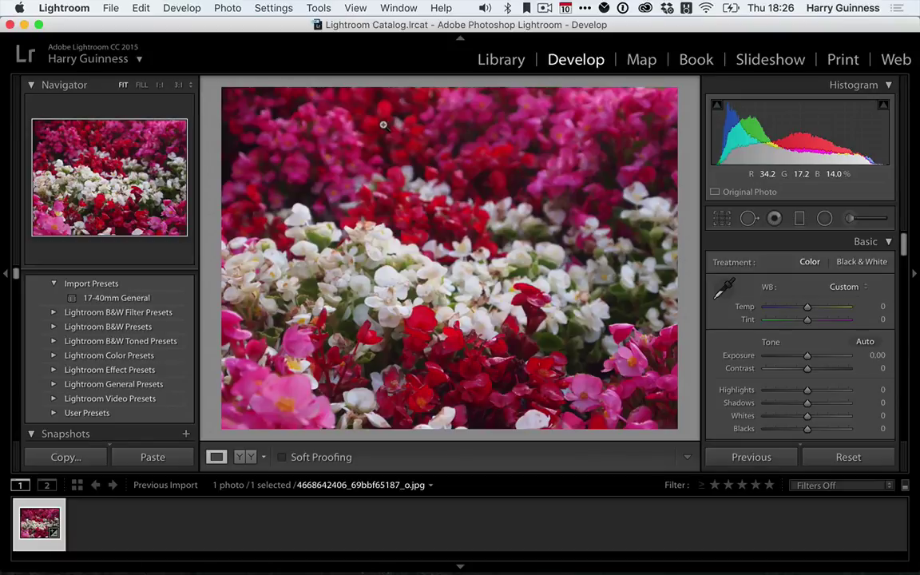
Step: Convert the photo to black and white, test the Red mix slider, then reset Red and Orange to 0
key("v")
scroll(813, 374, "down", 5)
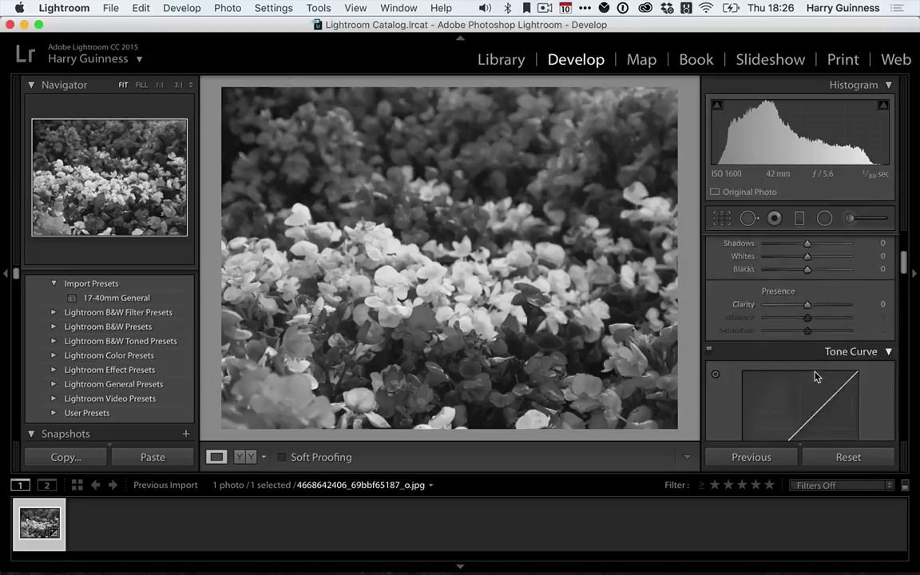
scroll(814, 373, "down", 10)
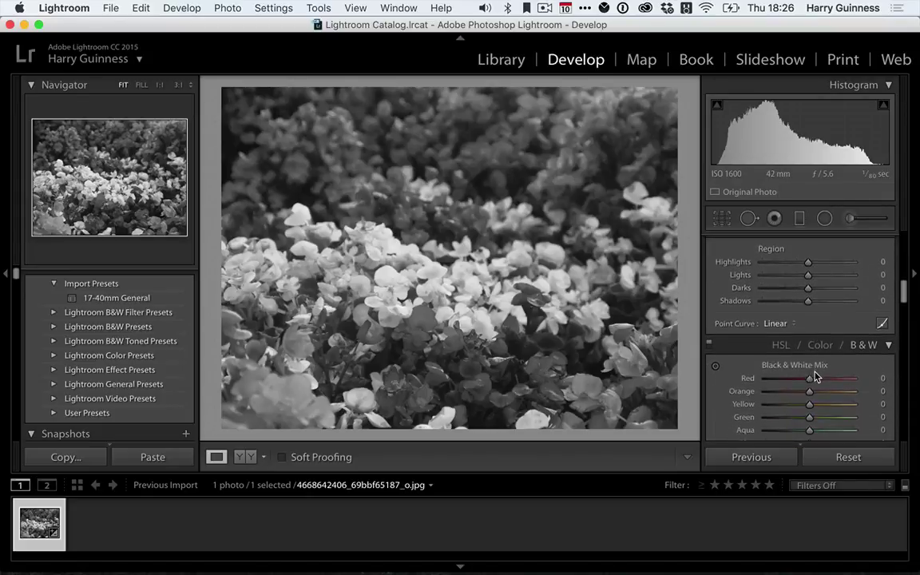
scroll(815, 375, "down", 5)
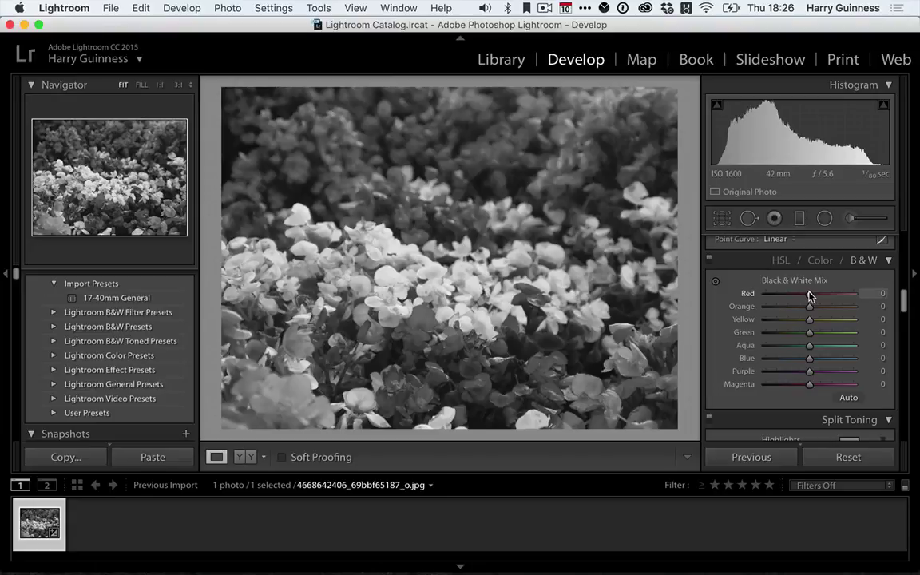
left_click_drag(810, 295, 859, 306)
double_click(849, 294)
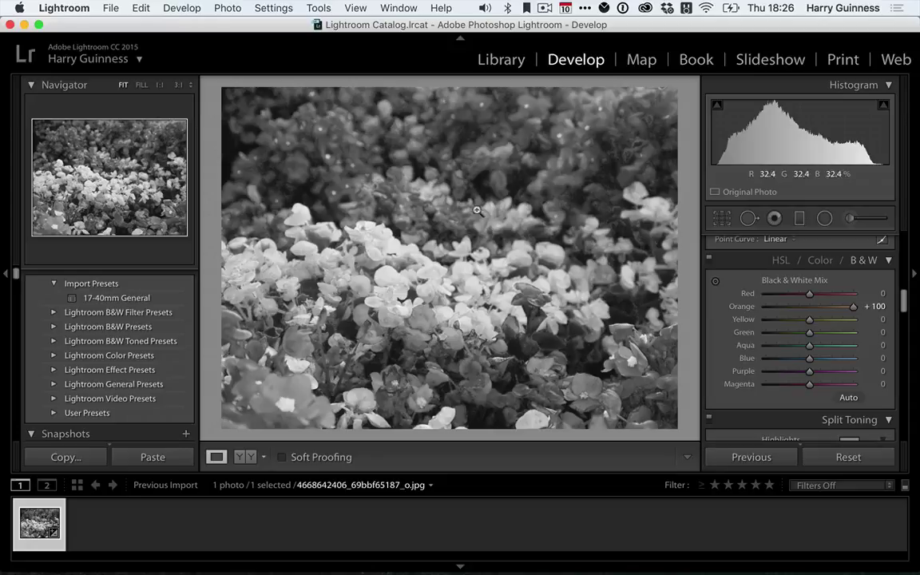
double_click(853, 306)
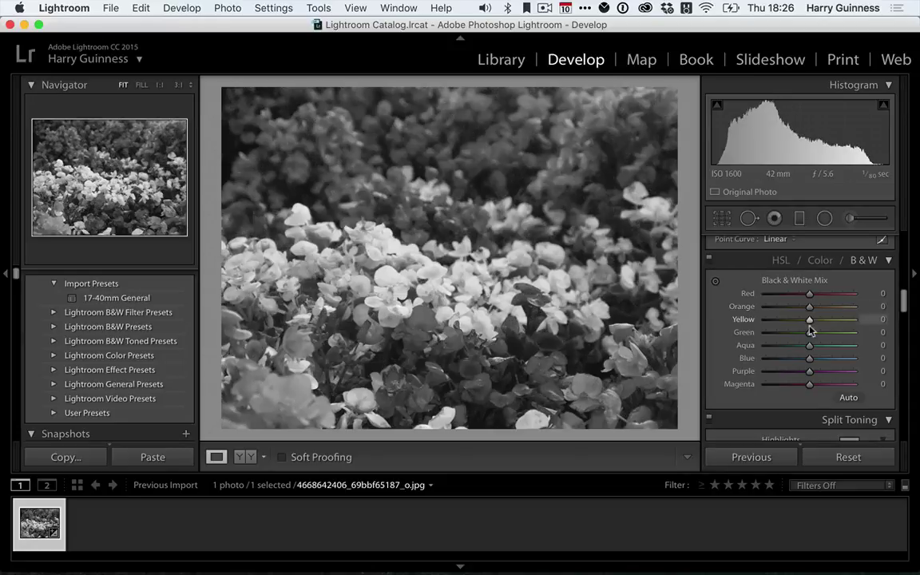
Step: Try the Yellow, Green, Aqua and Purple mix sliders, comparing briefly with the colour version
mouse_move(810, 319)
left_mouse_down()
mouse_move(837, 320)
mouse_move(810, 321)
left_mouse_up()
key("v")
key("v")
mouse_move(809, 334)
left_mouse_down()
mouse_move(842, 333)
mouse_move(763, 333)
mouse_move(817, 335)
left_mouse_up()
left_click_drag(764, 352, 826, 361)
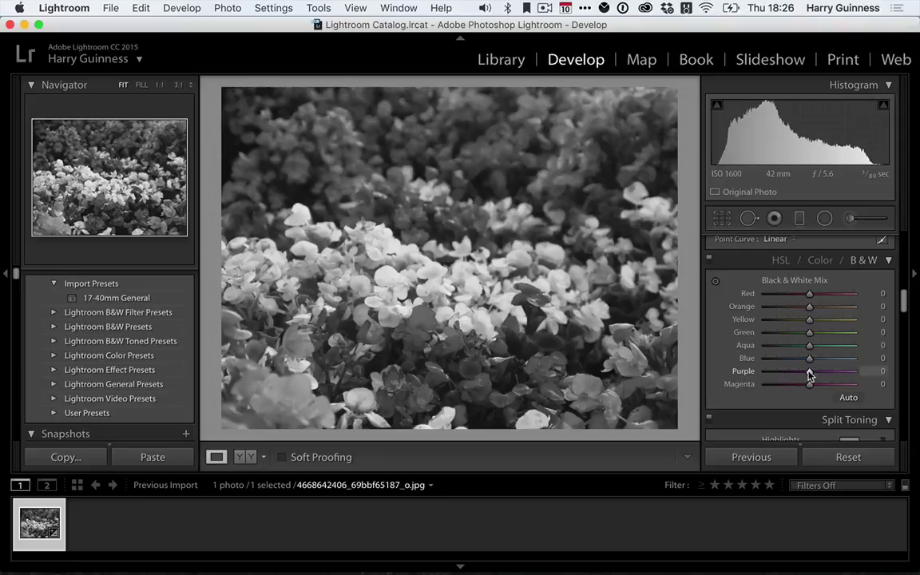
mouse_move(812, 375)
left_mouse_down()
mouse_move(840, 372)
mouse_move(757, 372)
mouse_move(807, 371)
left_mouse_up()
Step: Test the Magenta mix slider, reset it to 0, and return the photo to colour
key("v")
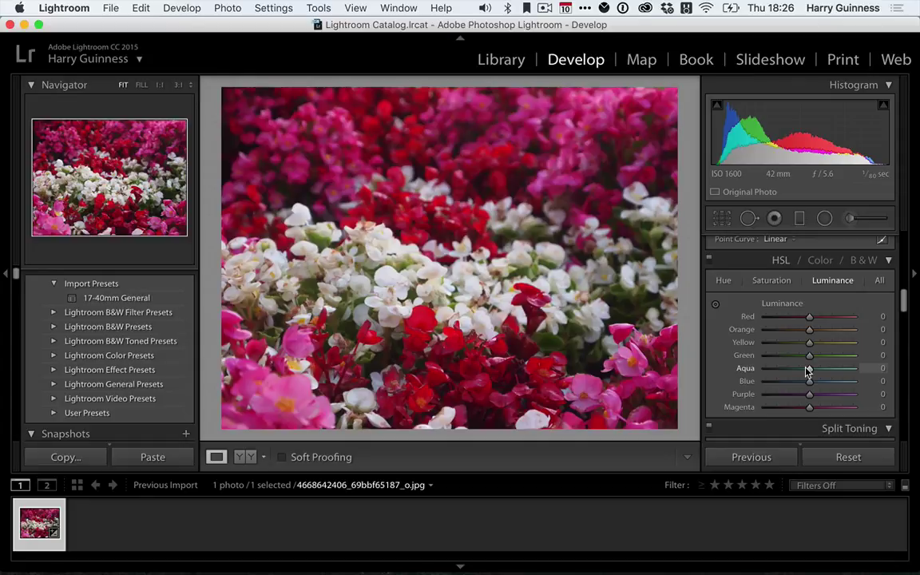
key("v")
mouse_move(811, 389)
left_mouse_down()
mouse_move(873, 386)
mouse_move(756, 389)
mouse_move(840, 389)
mouse_move(823, 397)
left_mouse_up()
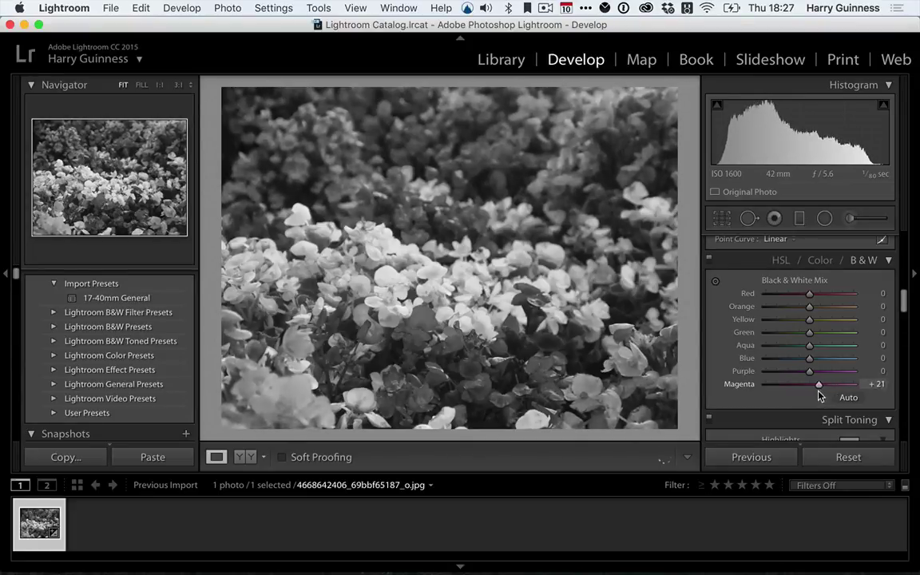
double_click(818, 384)
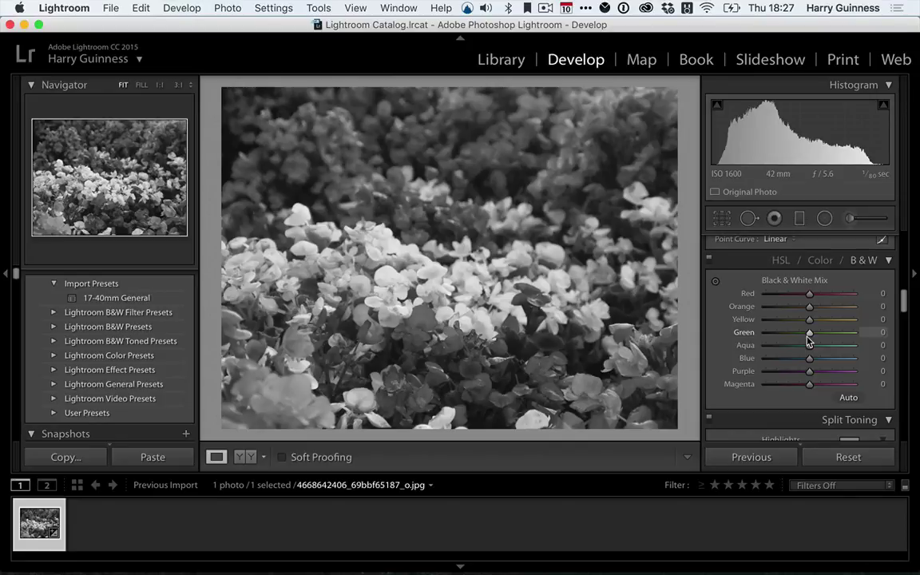
key("v")
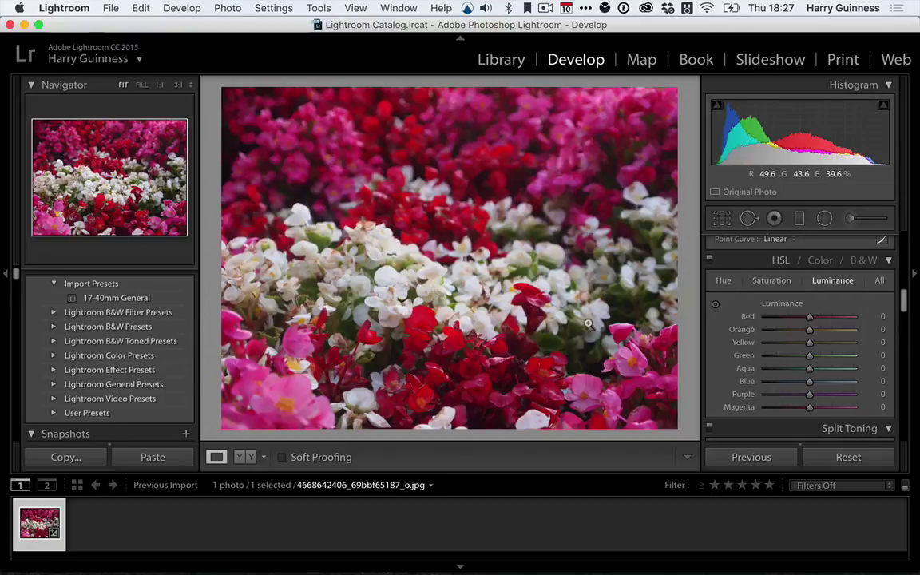
Step: Set white balance Temp to -21 and Tint to -16, checking against the before view
scroll(806, 352, "up", 8)
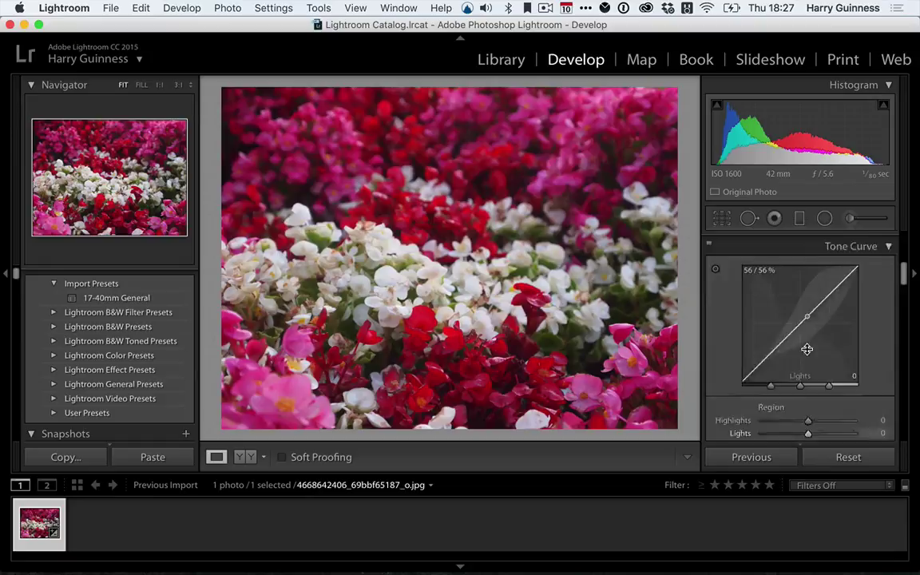
scroll(806, 349, "up", 3)
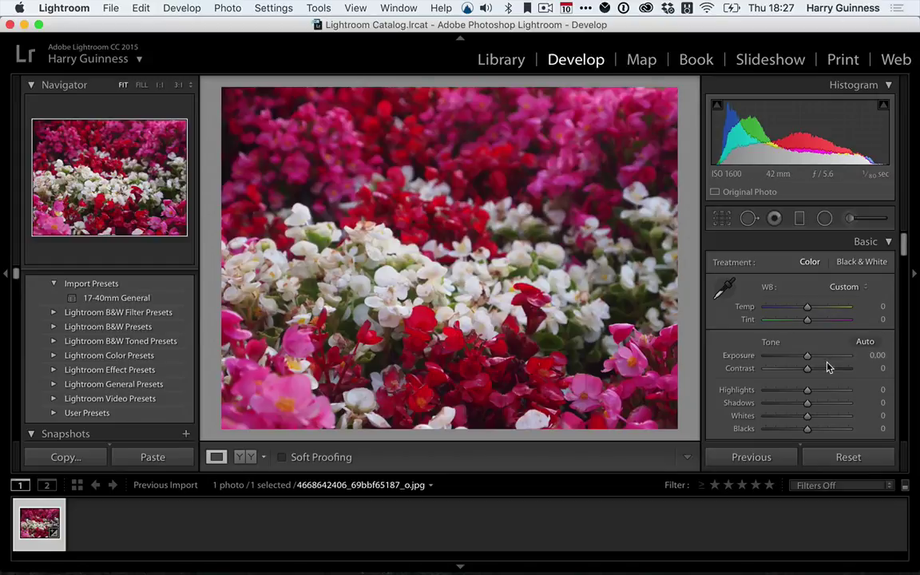
scroll(829, 366, "down", 1)
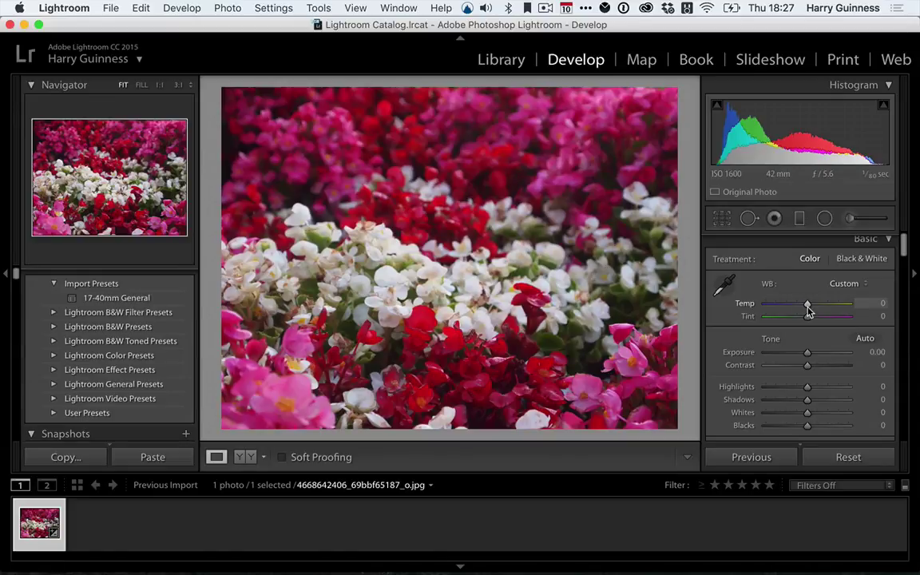
left_click_drag(809, 308, 800, 309)
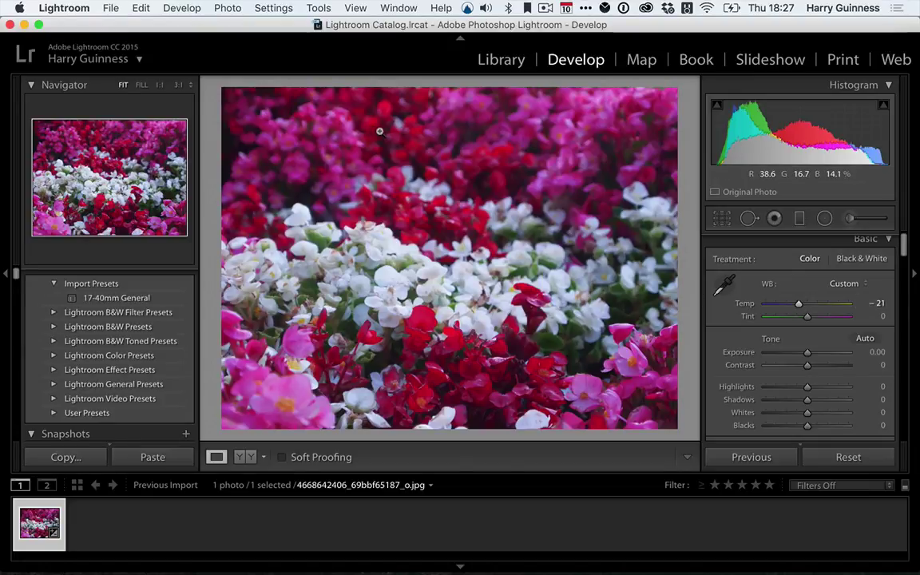
key("backslash")
key("backslash")
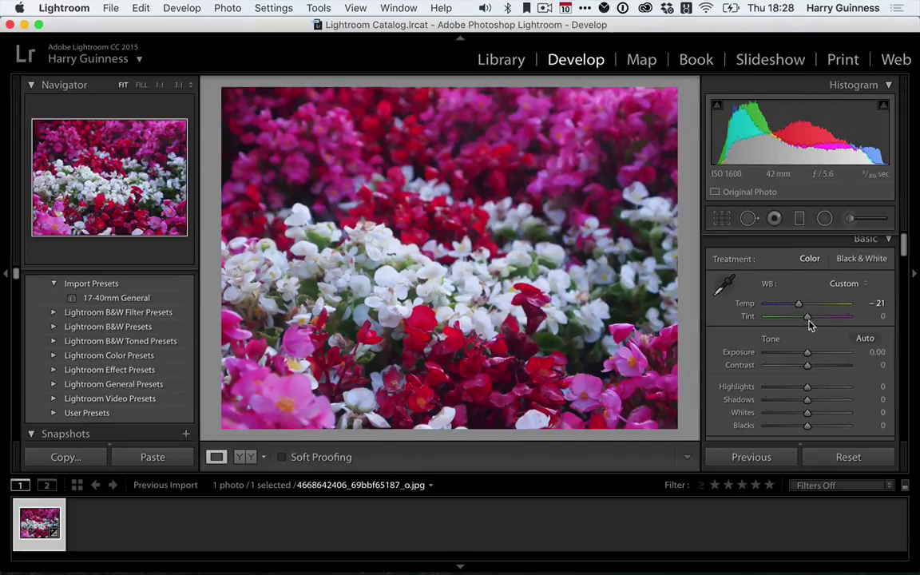
left_click_drag(809, 324, 803, 323)
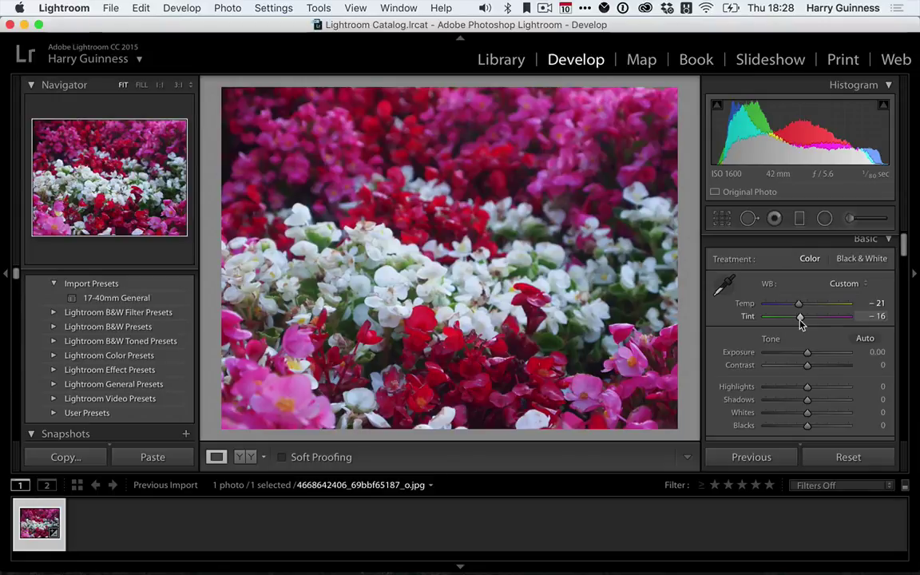
scroll(802, 322, "down", 5)
Step: Switch the photo to black and white, nudge the Red mix, and cool the Temp further
scroll(802, 325, "down", 5)
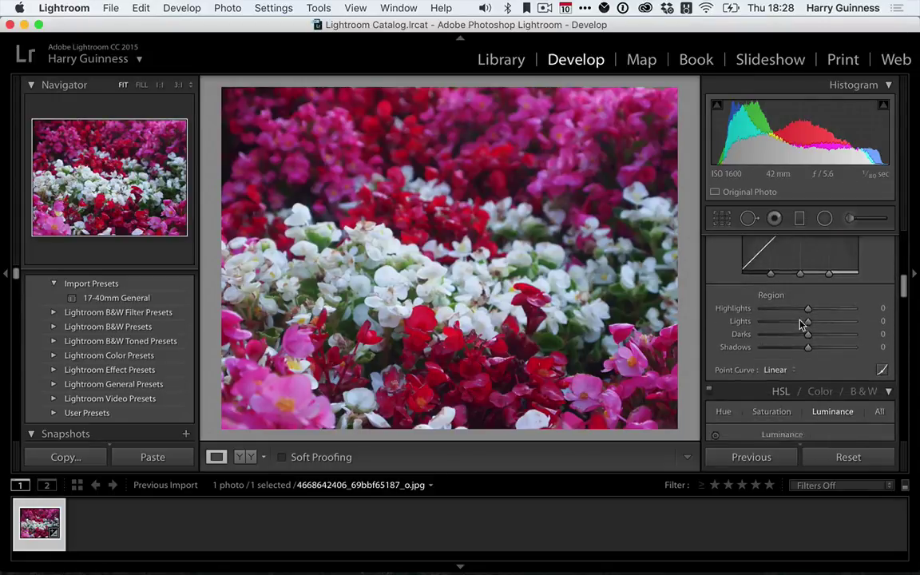
key("v")
scroll(802, 325, "down", 3)
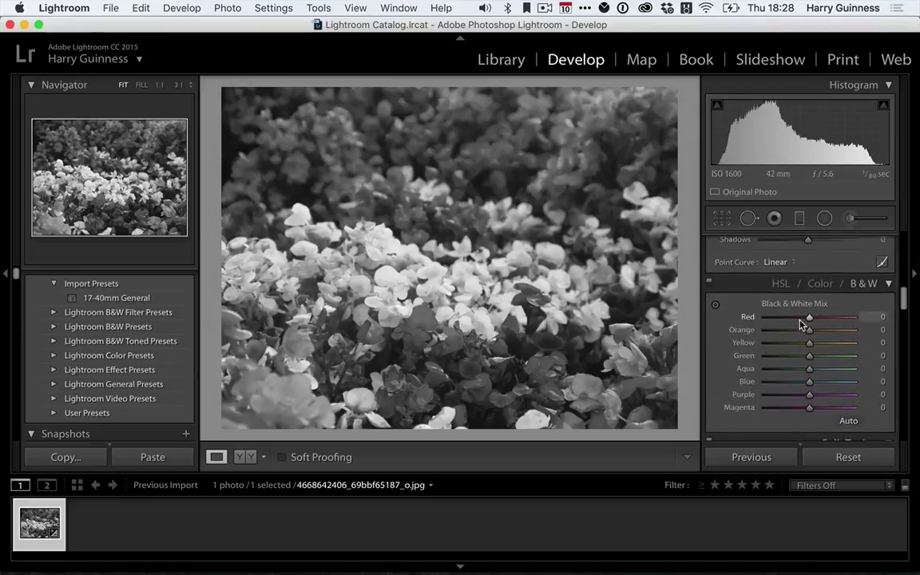
mouse_move(810, 307)
left_mouse_down()
mouse_move(842, 305)
mouse_move(780, 306)
mouse_move(809, 306)
left_mouse_up()
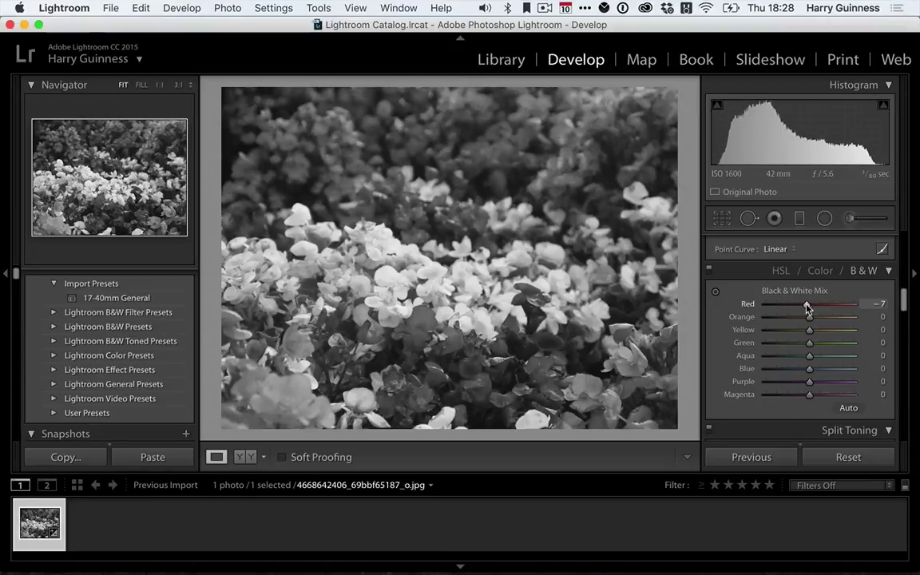
scroll(809, 308, "up", 10)
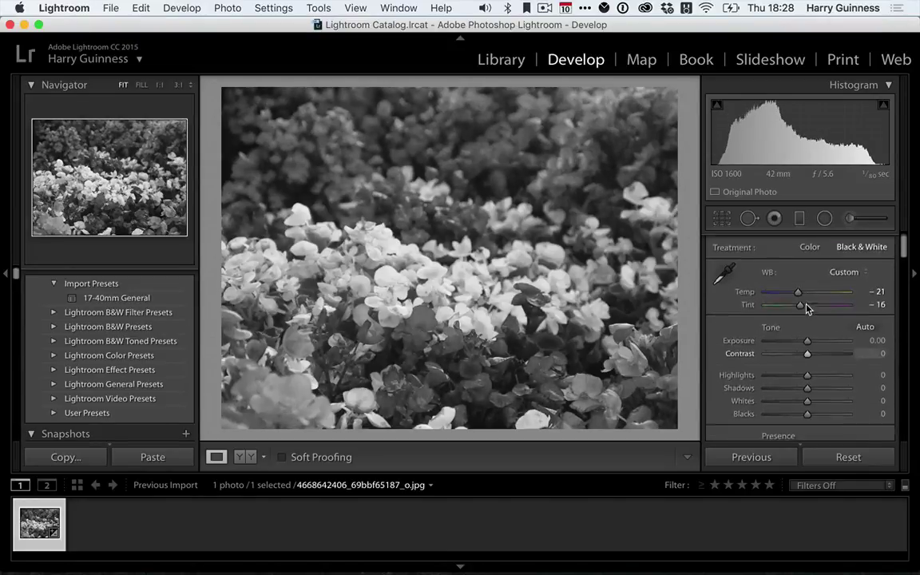
left_click_drag(799, 308, 793, 309)
Step: Darken the red flowers with the Red mix at -22 and adjust the Purple slider
scroll(793, 309, "down", 10)
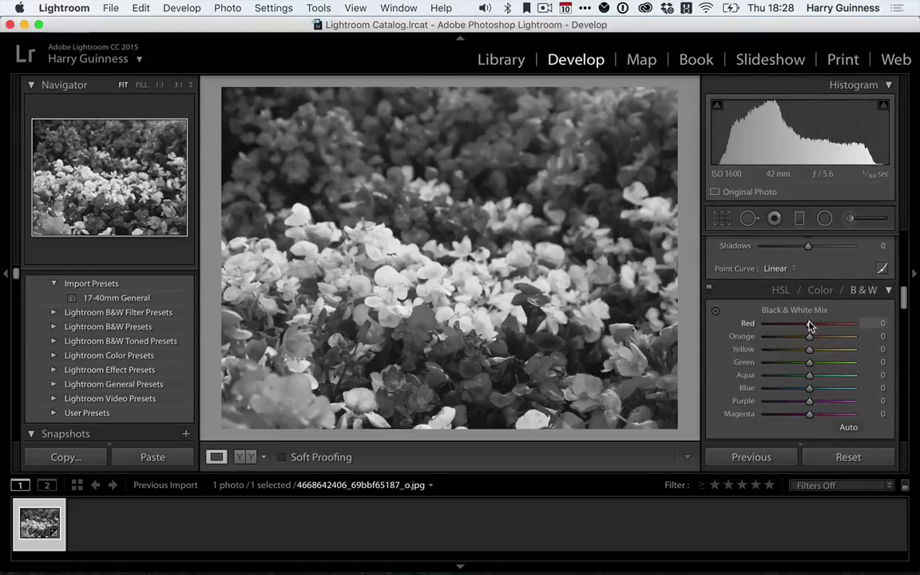
left_click_drag(810, 324, 831, 323)
key("v")
key("v")
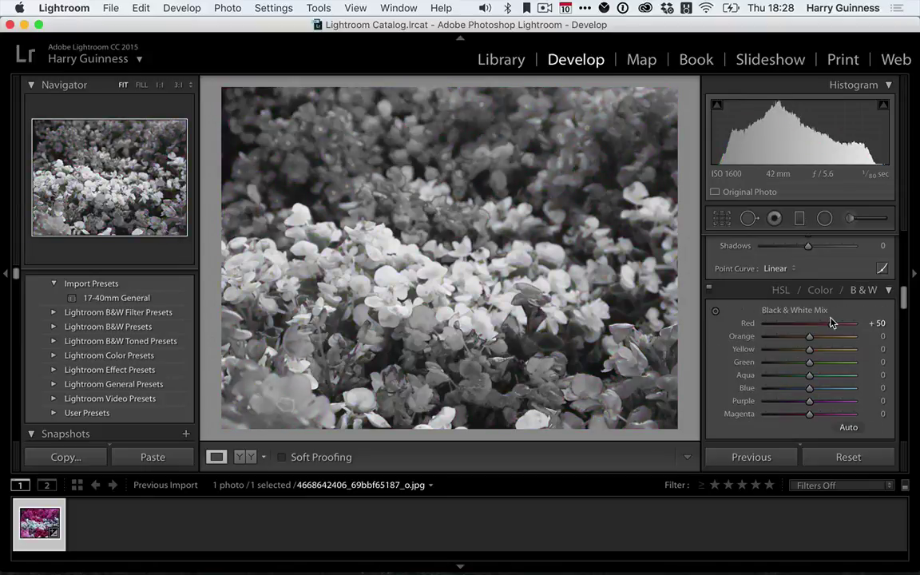
left_click_drag(828, 325, 802, 324)
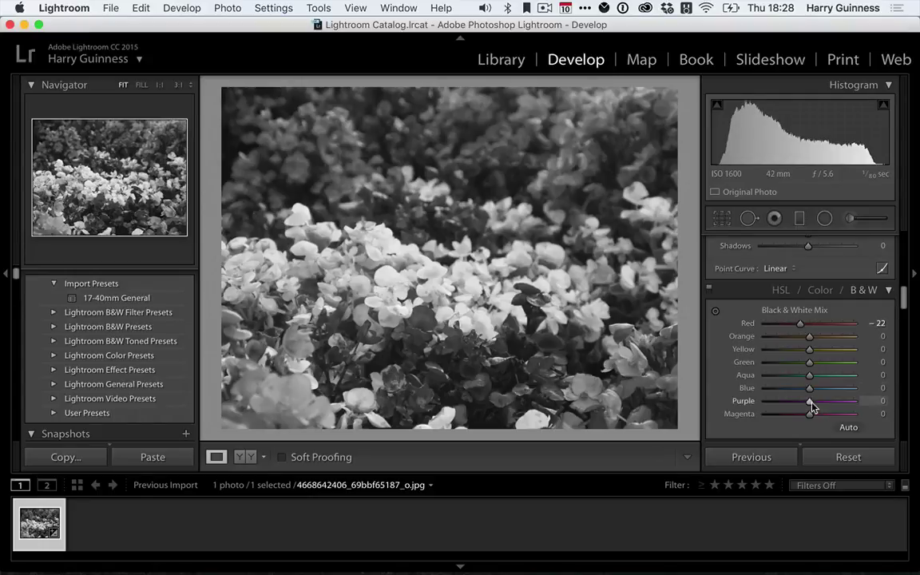
mouse_move(812, 402)
left_mouse_down()
mouse_move(849, 403)
mouse_move(759, 401)
mouse_move(842, 401)
mouse_move(811, 397)
left_mouse_up()
Step: Set the B&W mix to Purple +100 and Red -100
key("v")
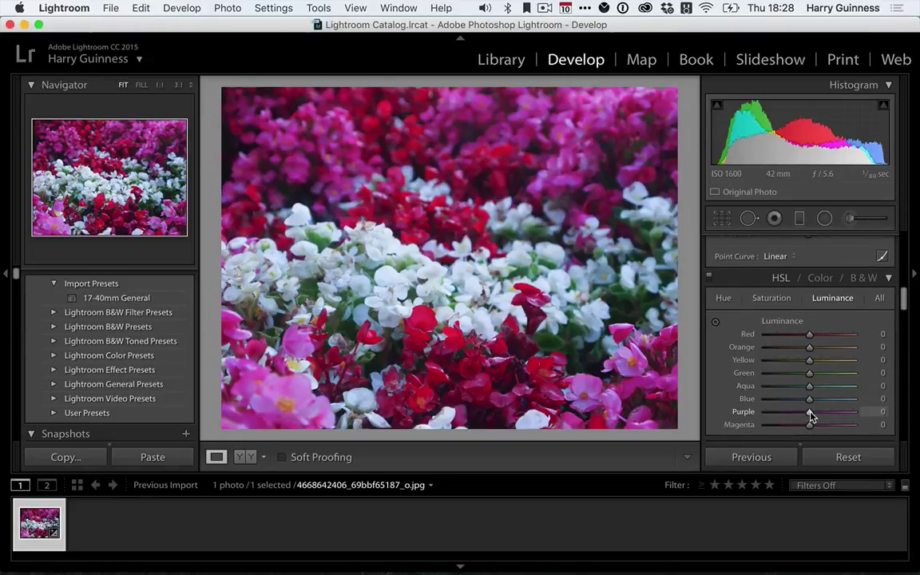
key("v")
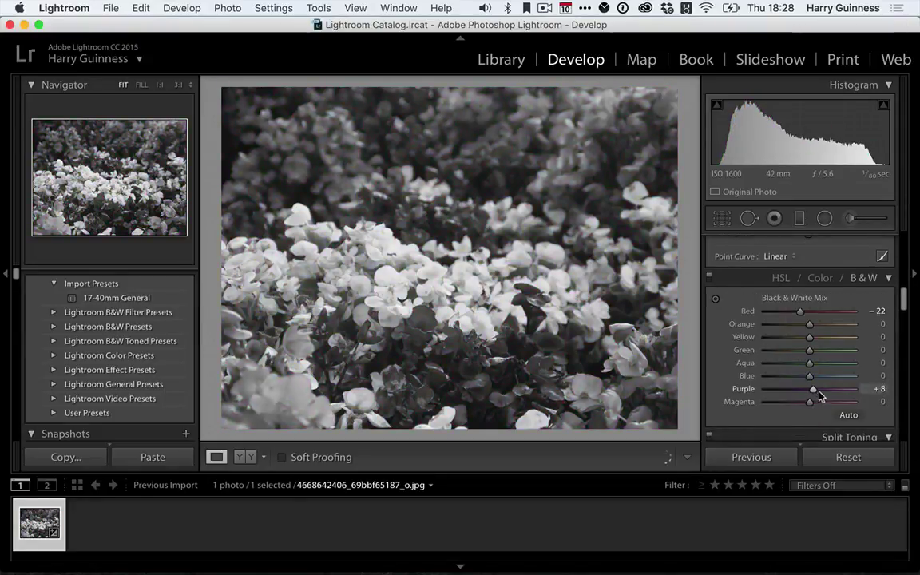
left_click_drag(811, 390, 893, 390)
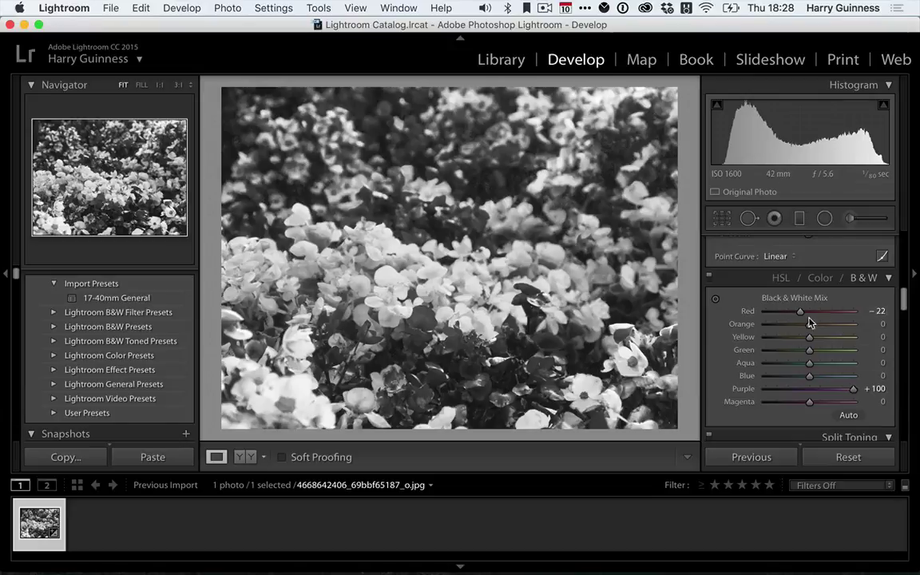
left_click_drag(798, 314, 729, 315)
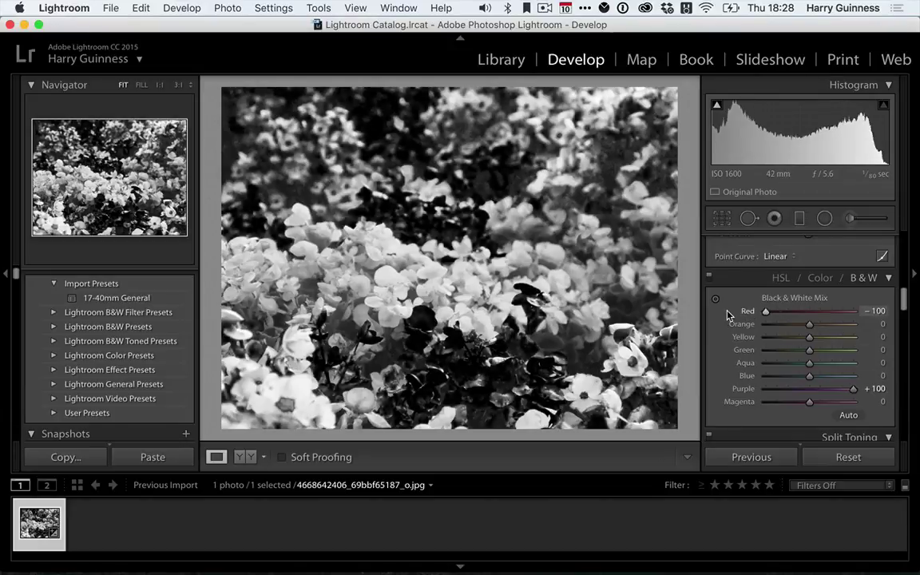
Step: Toggle repeatedly between the black-and-white result and the colour original to compare
key("v")
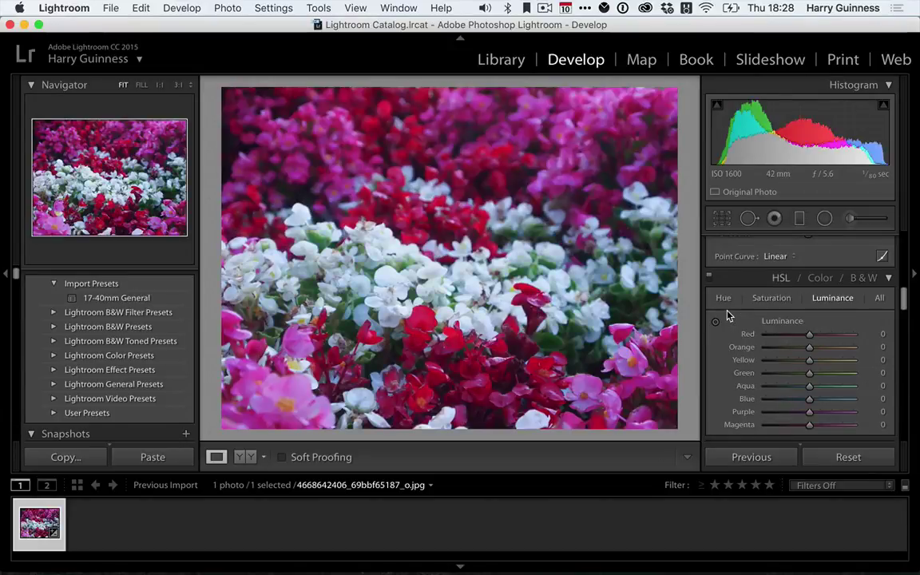
key("v")
key("v")
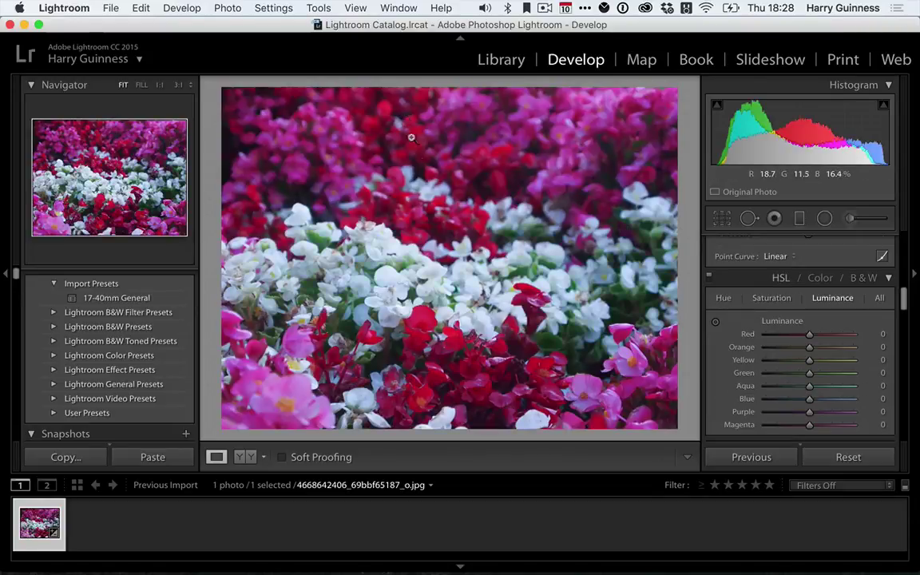
key("v")
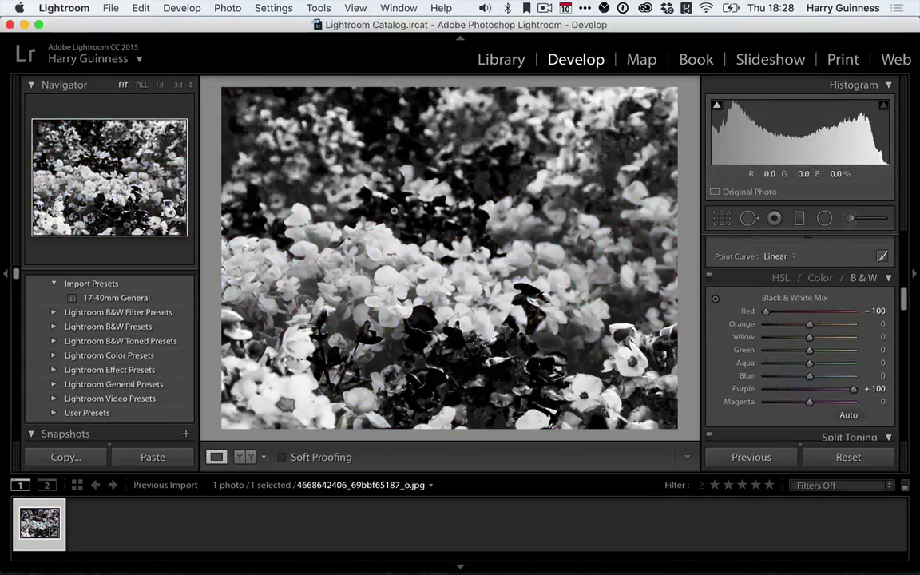
key("v")
key("v")
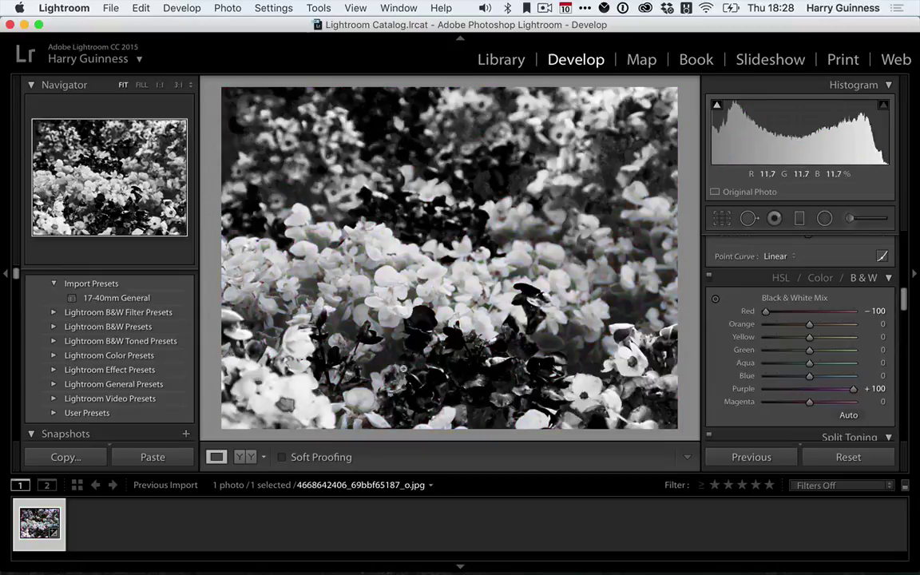
key("v")
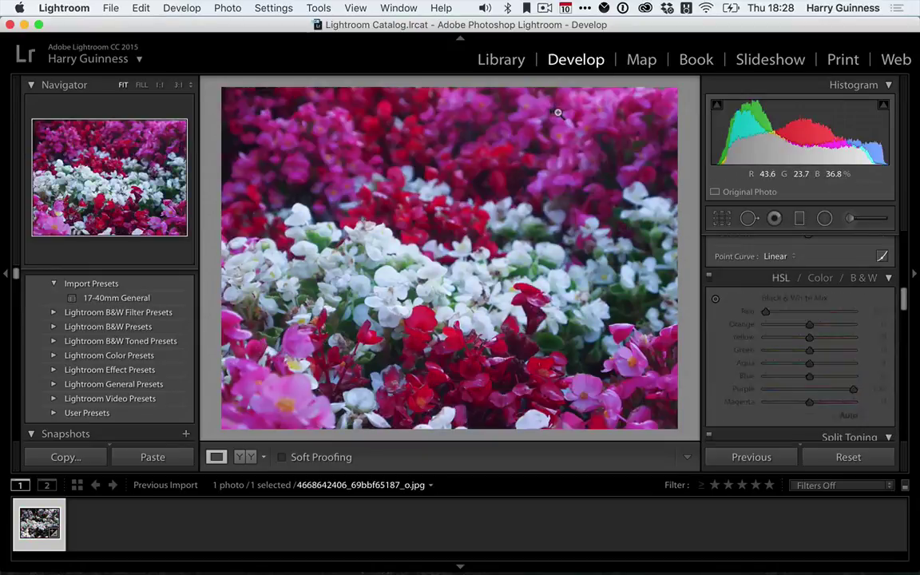